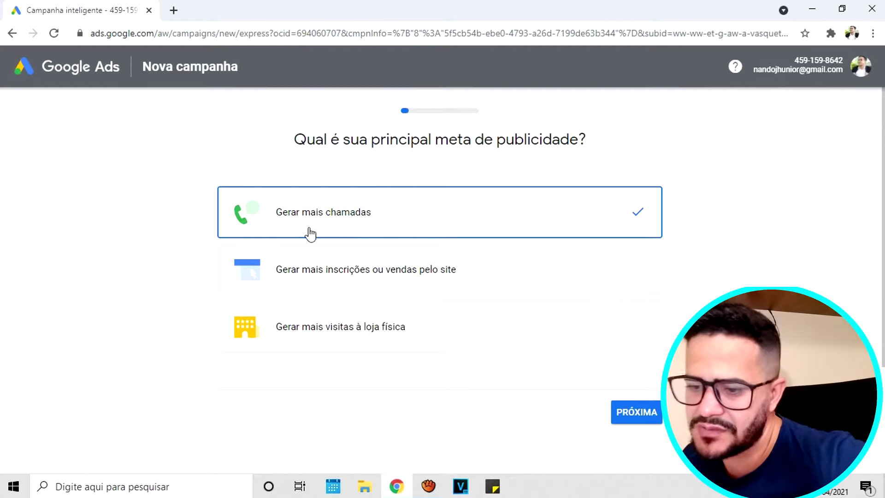
Set the main advertising goal to "Gerar mais inscrições ou vendas pelo site" and continue
click(327, 277)
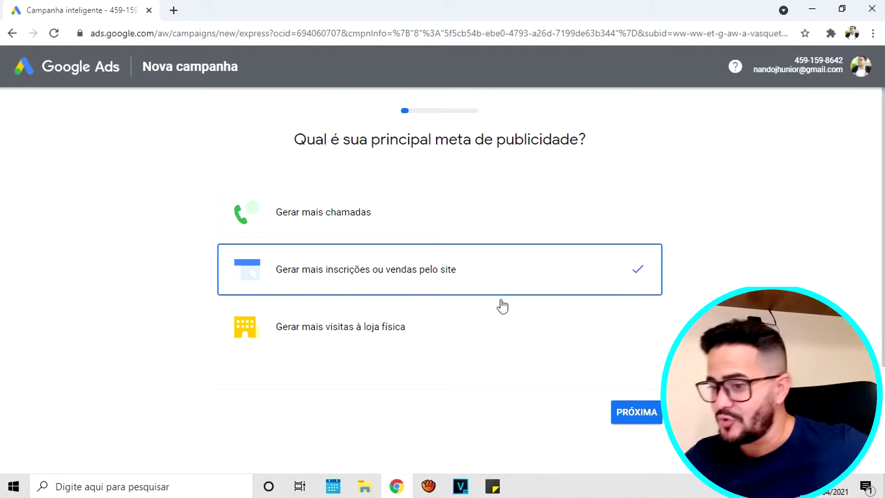
click(637, 417)
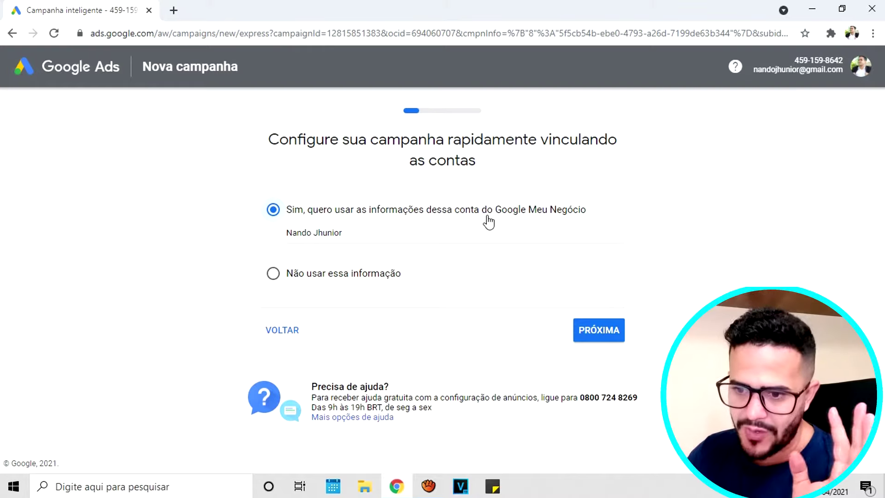
click(278, 281)
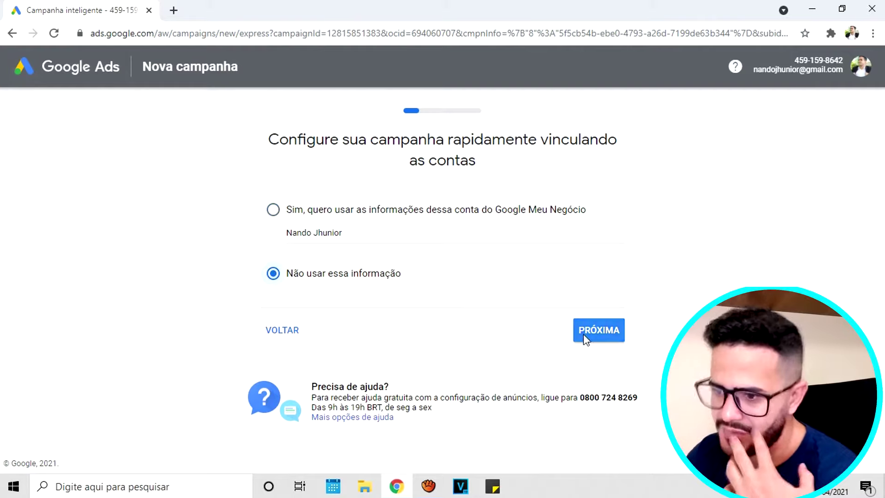
click(609, 332)
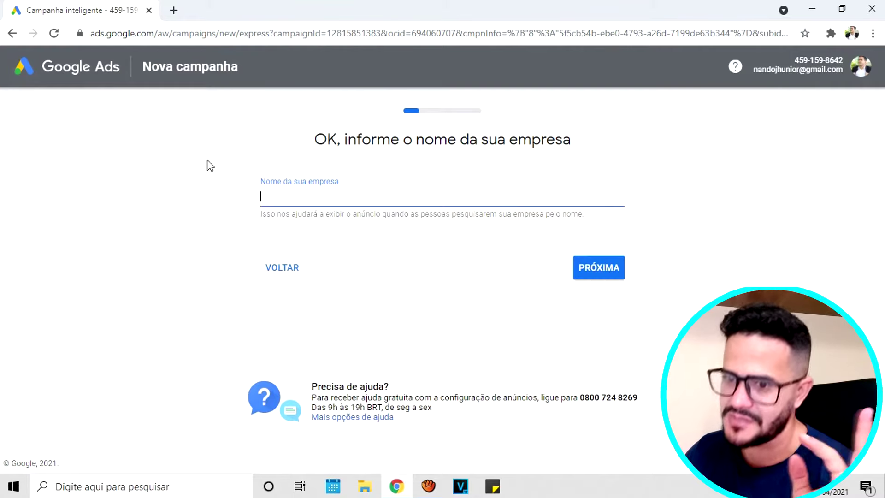
click(294, 268)
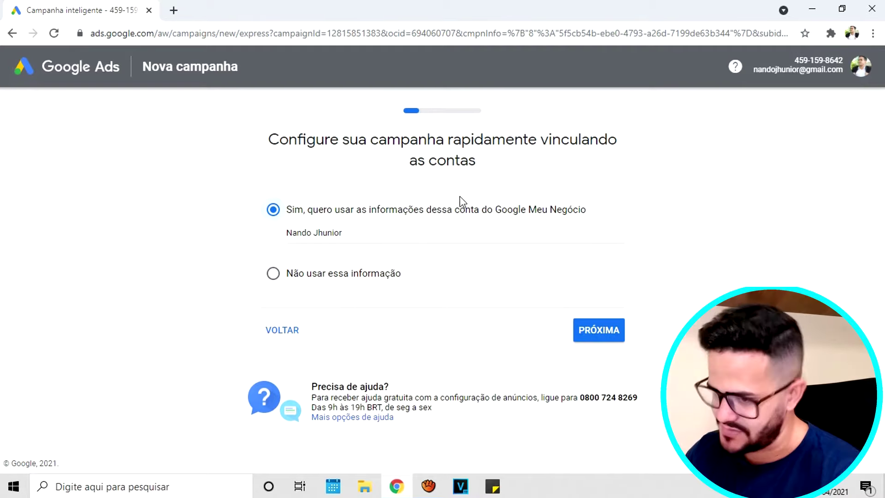
Use the linked Google Meu Negócio account information and make "Perfil da sua empresa (otimizado para os anúncios)" the ad's destination
click(611, 330)
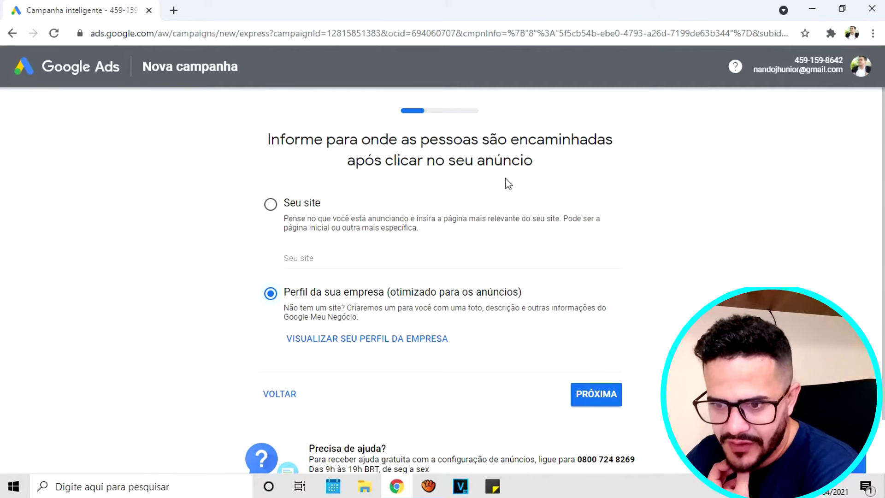
click(270, 204)
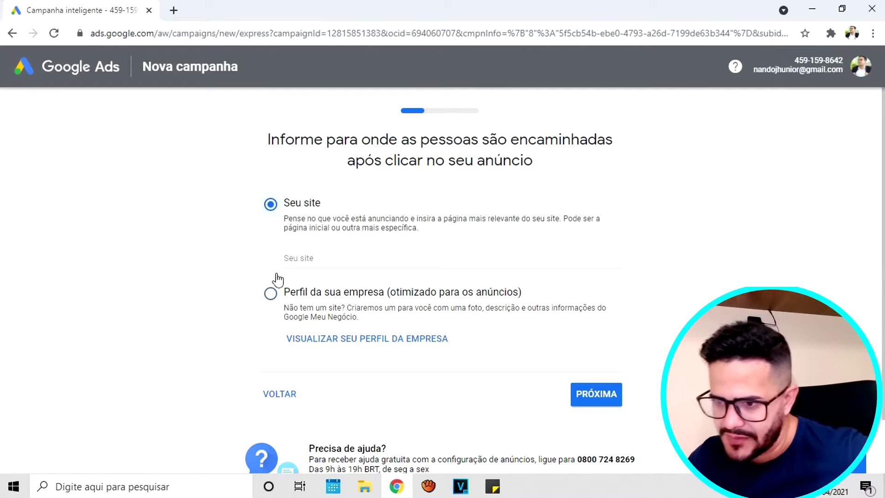
click(271, 295)
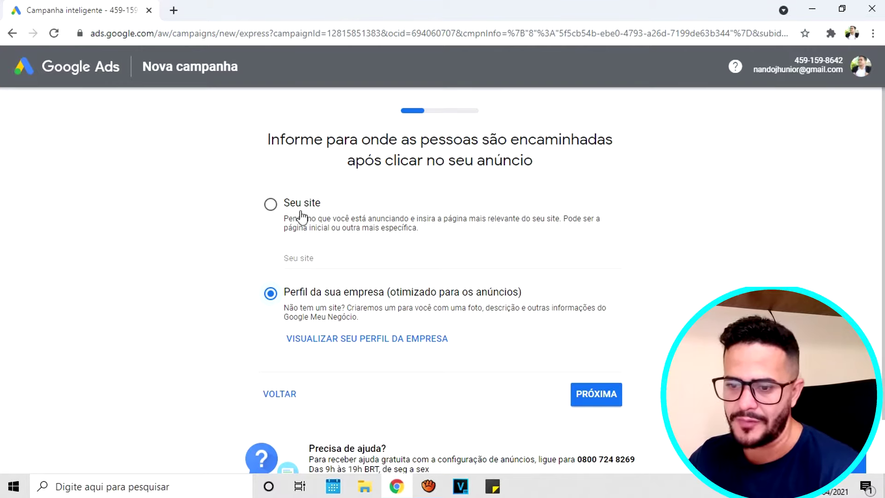
click(270, 204)
click(355, 258)
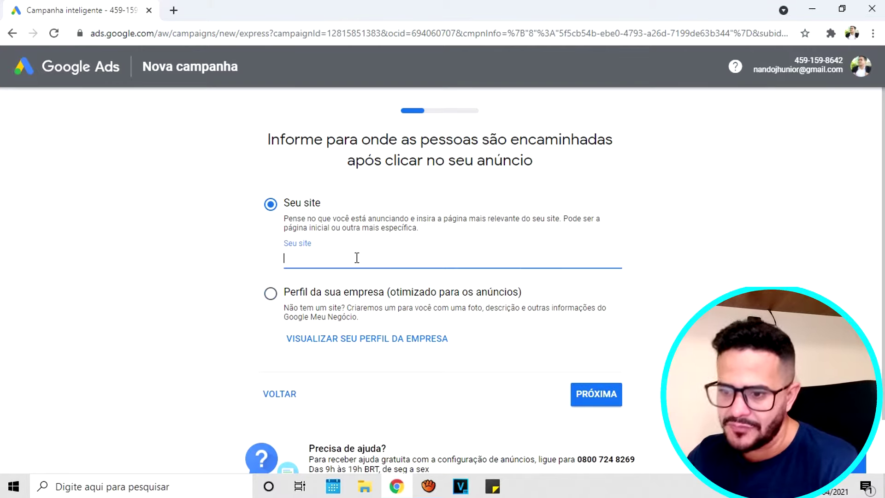
click(270, 298)
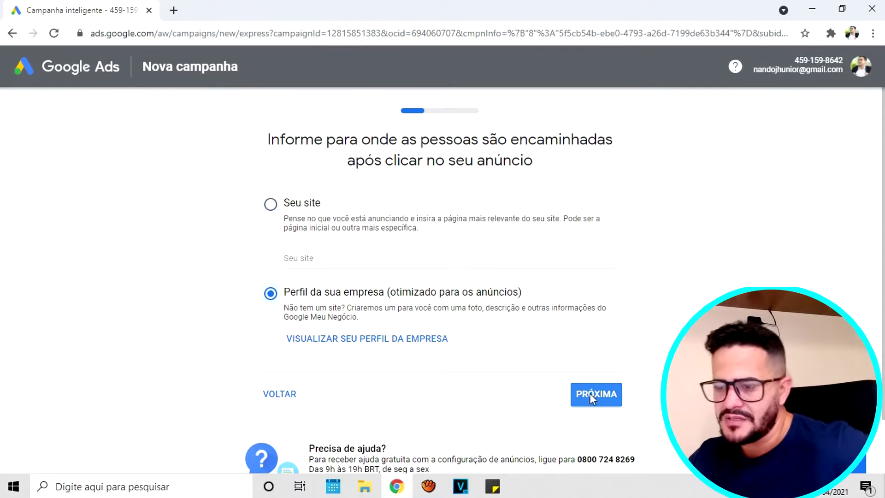
click(604, 404)
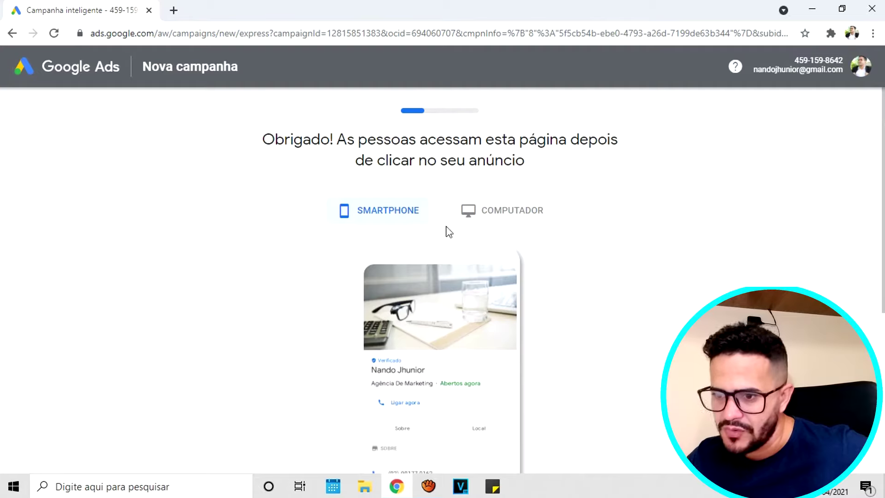
Examine the landing page preview in its computer and smartphone versions
scroll(540, 240, down, 3)
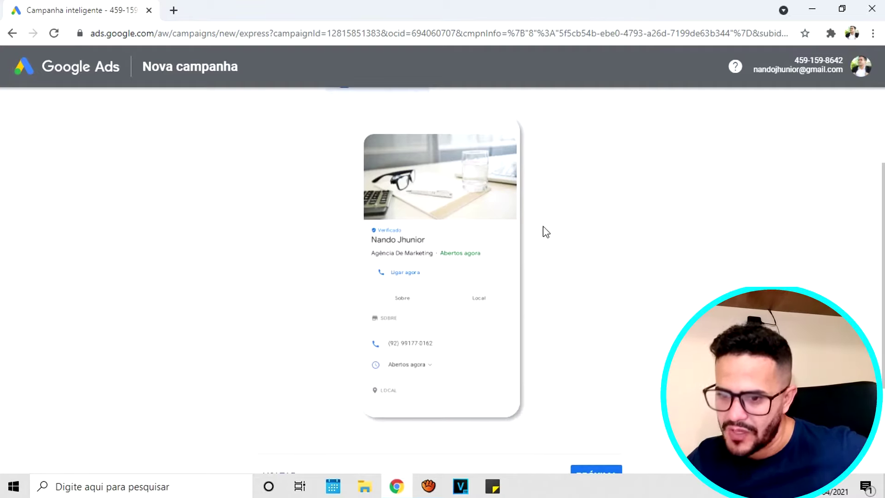
scroll(494, 261, up, 2)
click(510, 148)
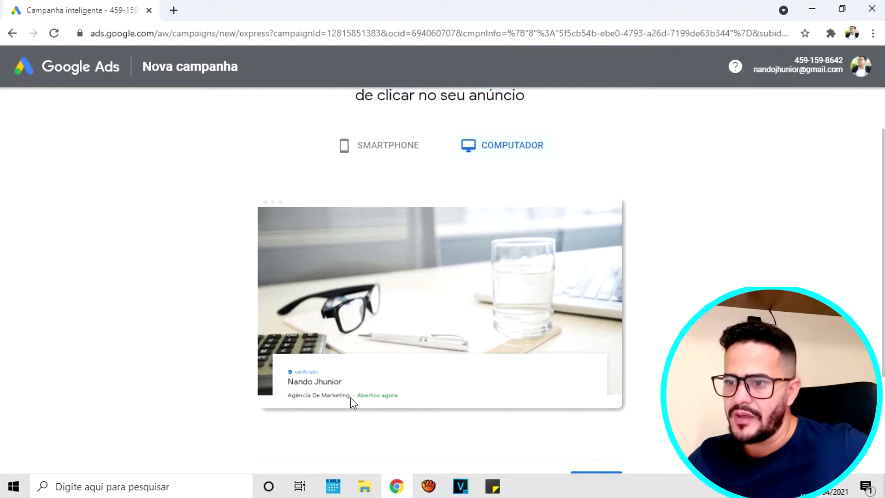
click(391, 146)
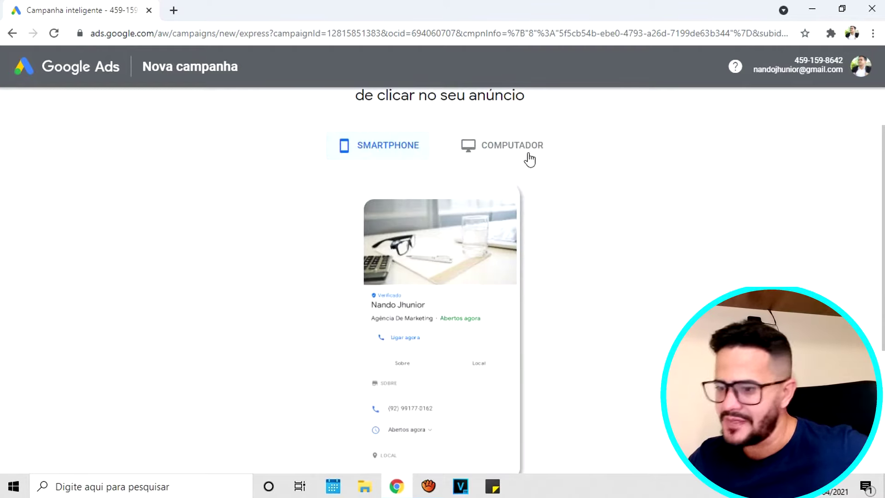
scroll(664, 213, down, 4)
scroll(602, 257, up, 5)
scroll(602, 257, down, 4)
scroll(619, 325, up, 3)
scroll(619, 325, down, 4)
scroll(630, 322, up, 5)
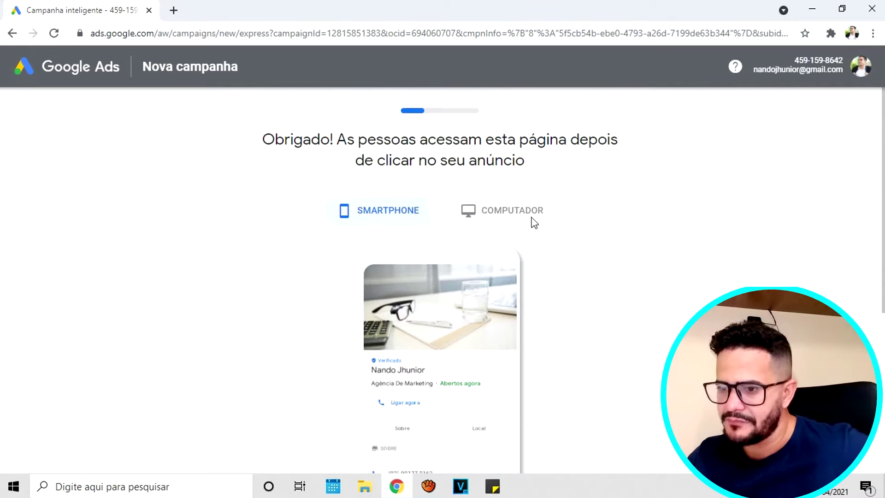
Accept the landing page and fill Título 3, Descrição 1 and Descrição 2 with the Título 2 text, "Agência De Marketing"
scroll(508, 205, down, 4)
click(609, 408)
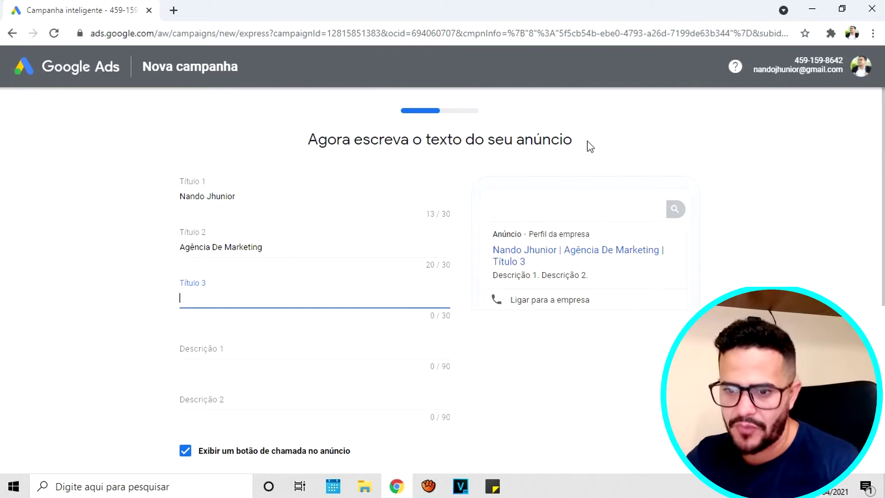
scroll(306, 257, down, 1)
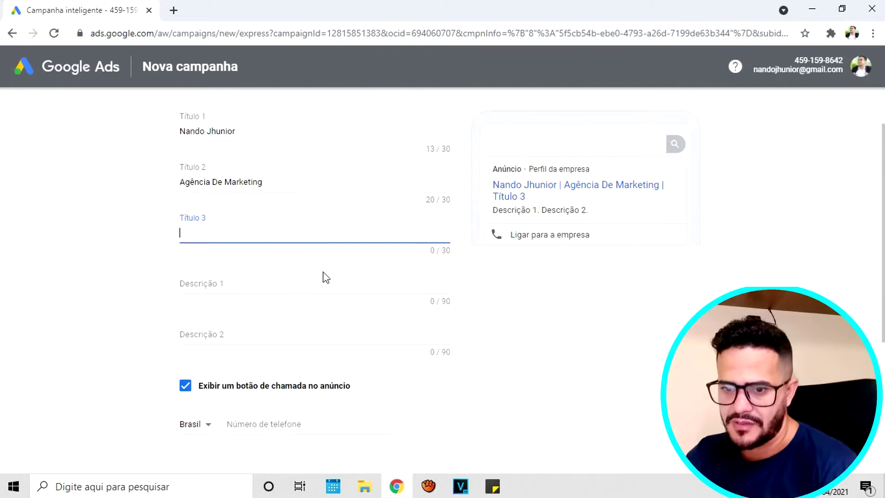
drag(312, 187, 180, 195)
key(ctrl+c)
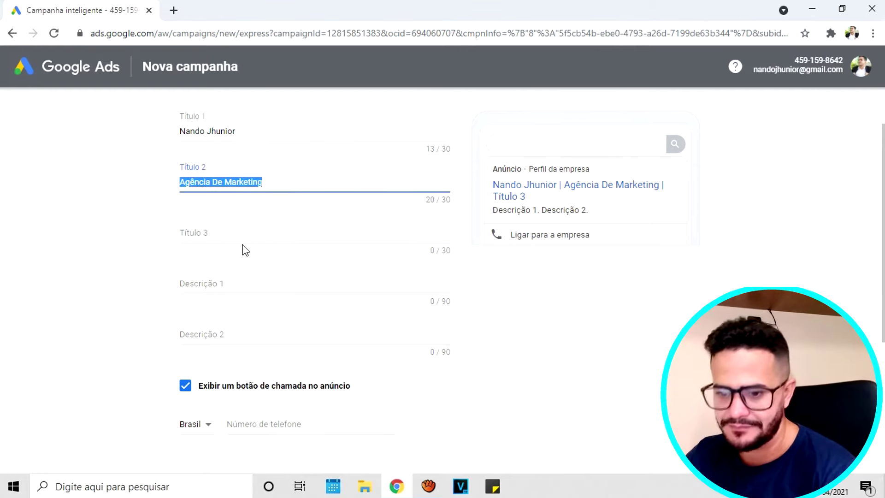
click(264, 231)
key(ctrl+v)
click(298, 291)
key(ctrl+v)
click(275, 335)
key(ctrl+v)
Turn off the call button in the ad and submit the ad text
scroll(188, 341, down, 3)
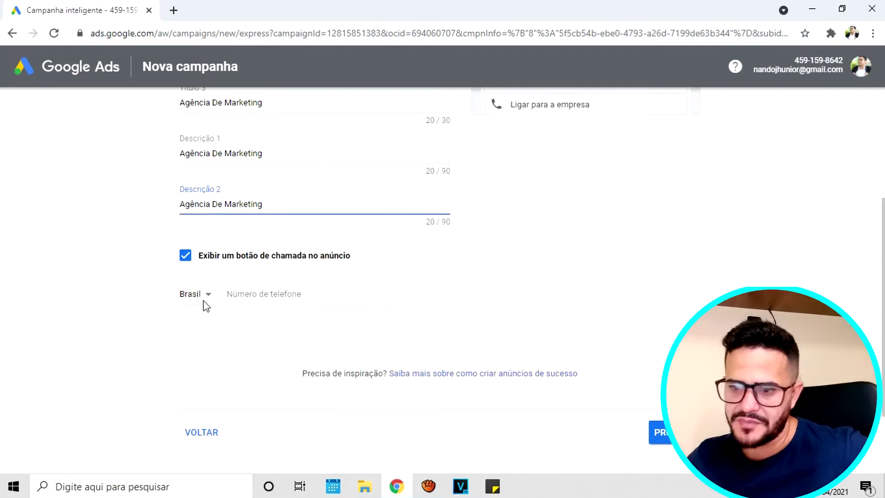
click(206, 262)
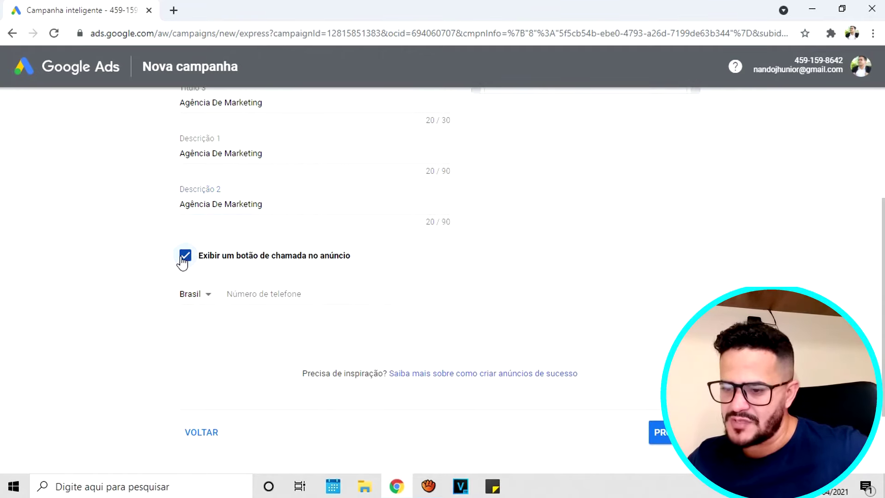
scroll(659, 357, up, 4)
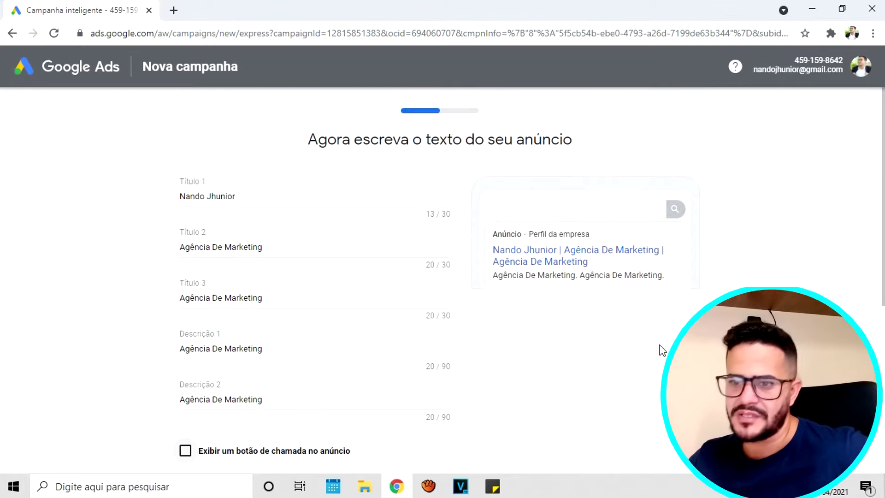
scroll(663, 350, down, 6)
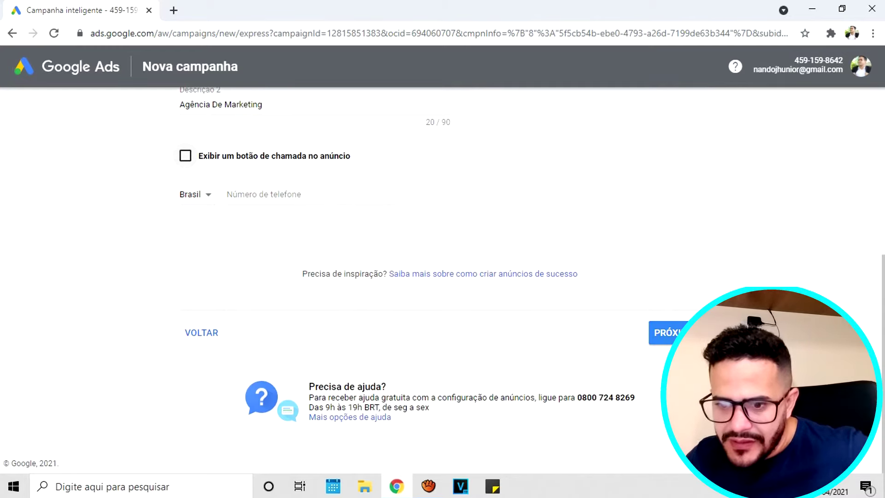
click(668, 332)
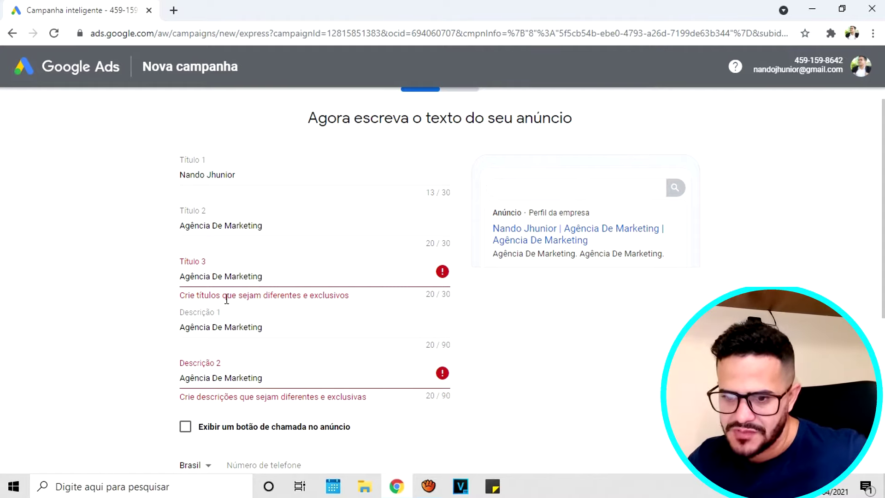
Change Título 3 to "Agência De Marketing 2", Descrição 1 to "Agência De Marketing 3" and Descrição 2 to "Agência De Marketing 4", and resubmit
click(279, 274)
text(2)
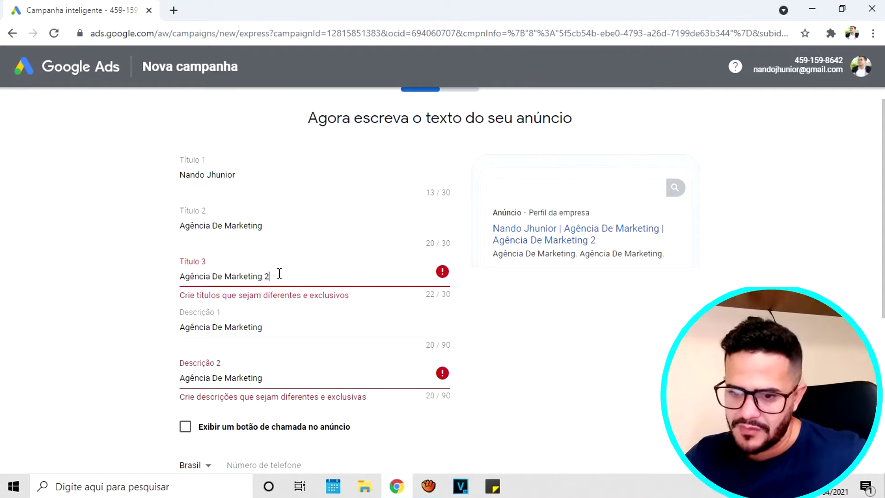
click(282, 323)
text(3)
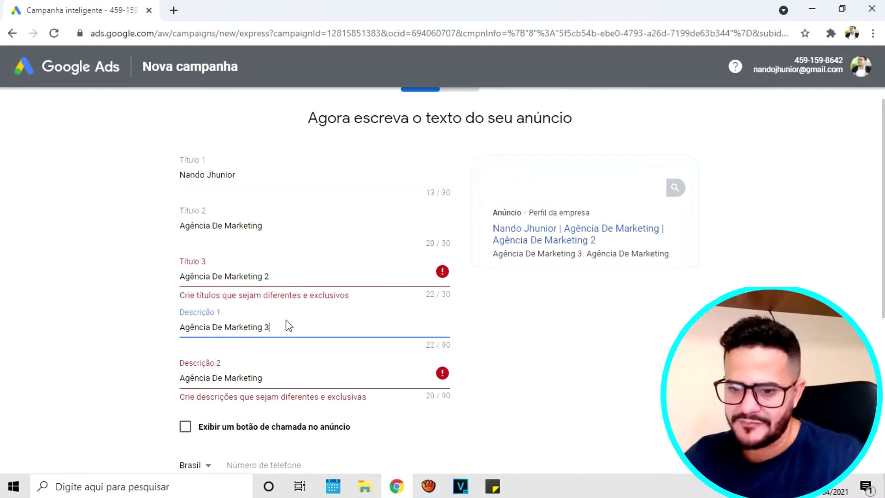
click(304, 379)
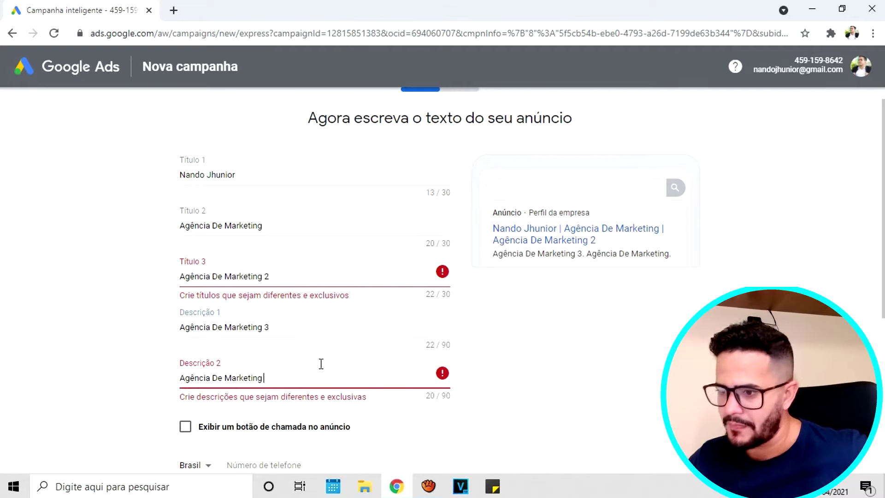
scroll(322, 368, down, 6)
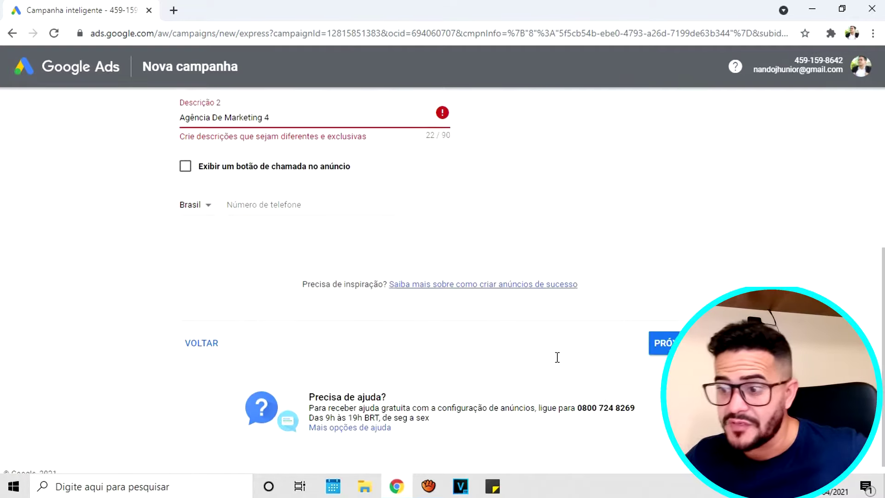
click(676, 335)
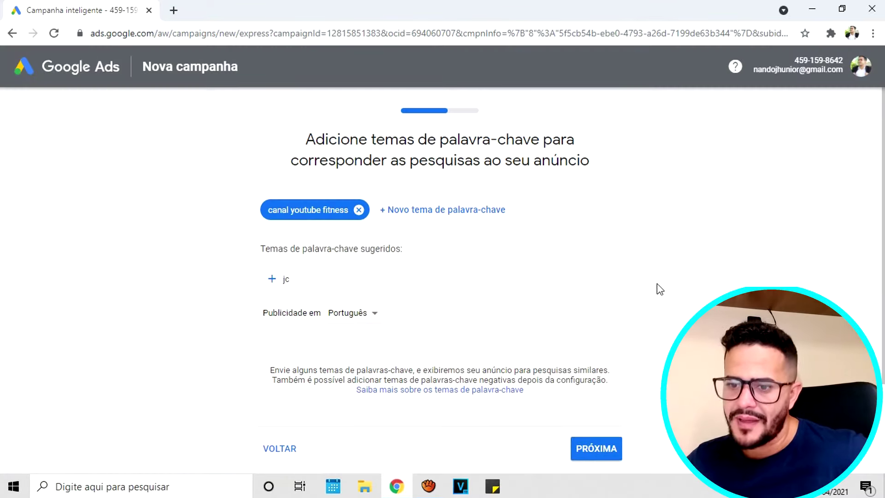
Try the suggested keyword theme "jc", remove it, and continue with only "canal youtube fitness"
click(277, 283)
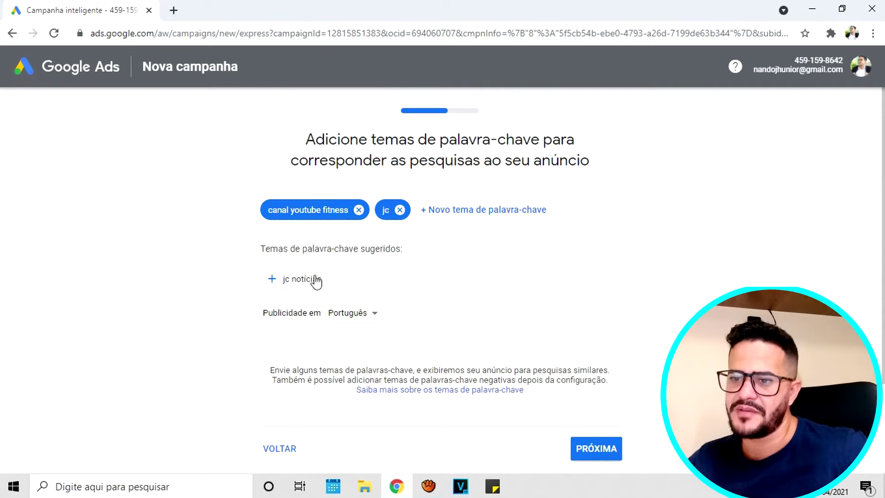
click(399, 210)
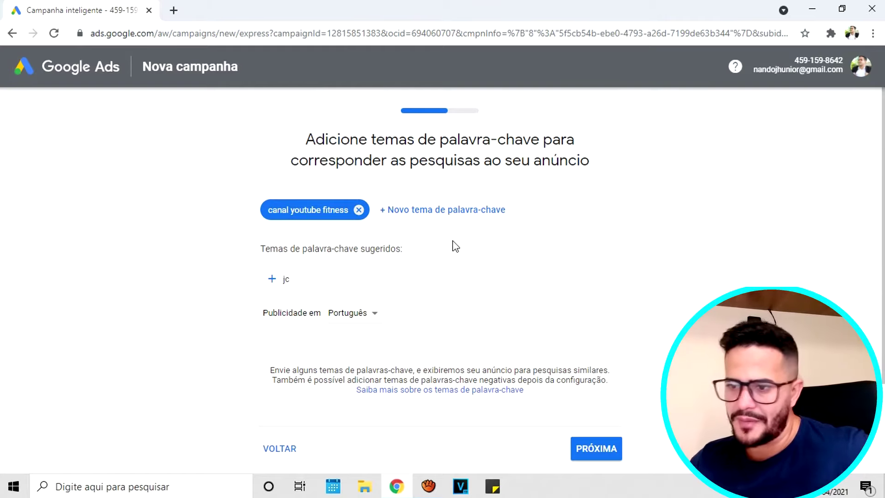
scroll(490, 309, down, 2)
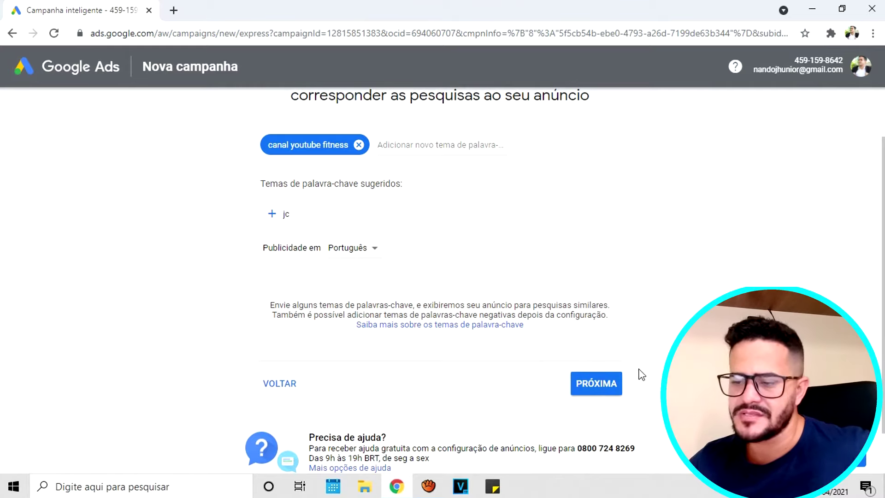
click(603, 389)
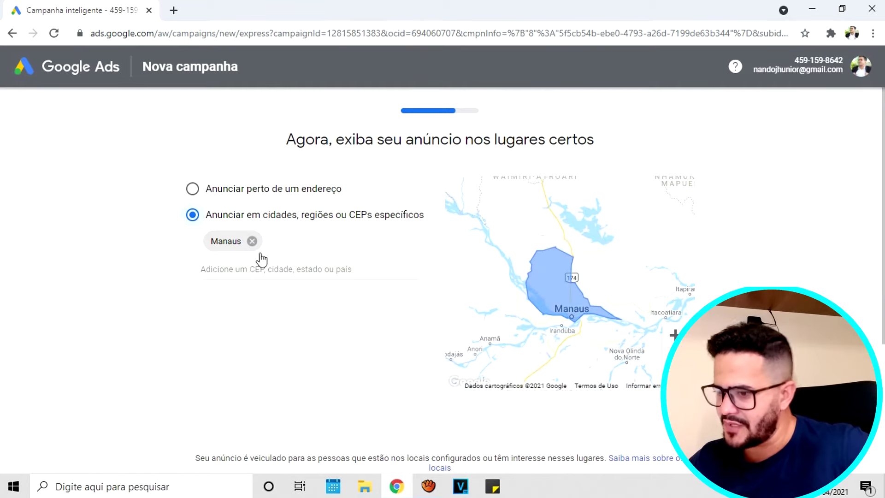
Accept Manaus as the ad location and the recommended R$ 5 average daily budget, continuing to the campaign review
scroll(383, 276, down, 4)
scroll(442, 295, up, 3)
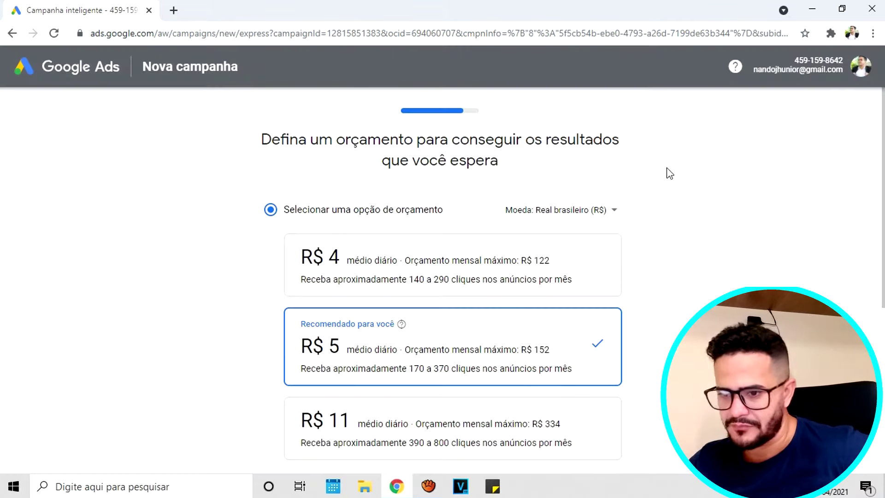
scroll(411, 279, down, 4)
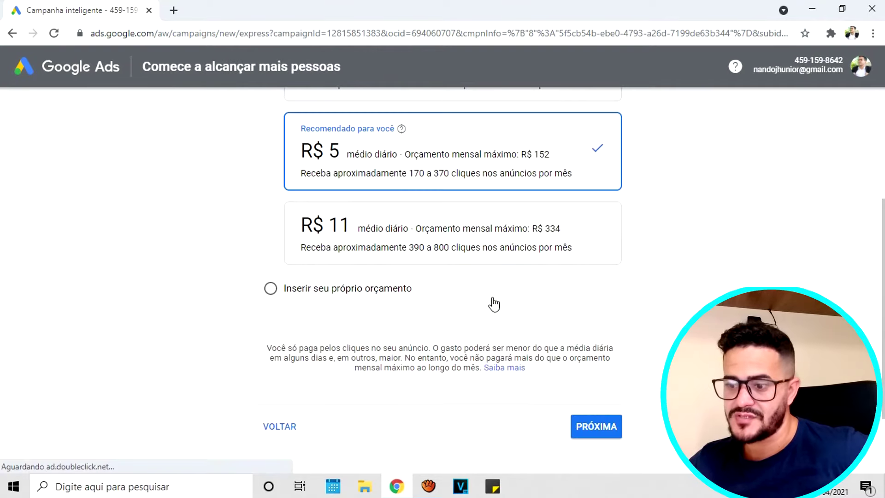
click(599, 433)
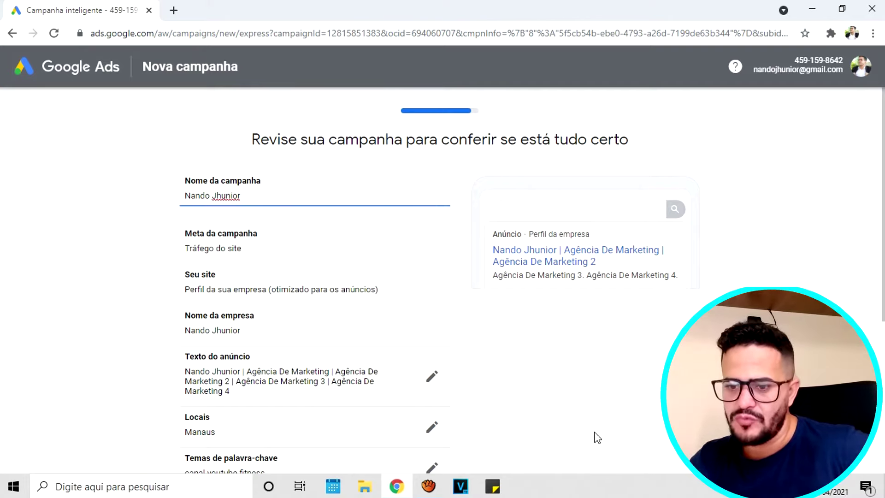
Review the campaign summary, including ad text, location, keyword theme and budget, and continue to the payment information
scroll(553, 300, down, 3)
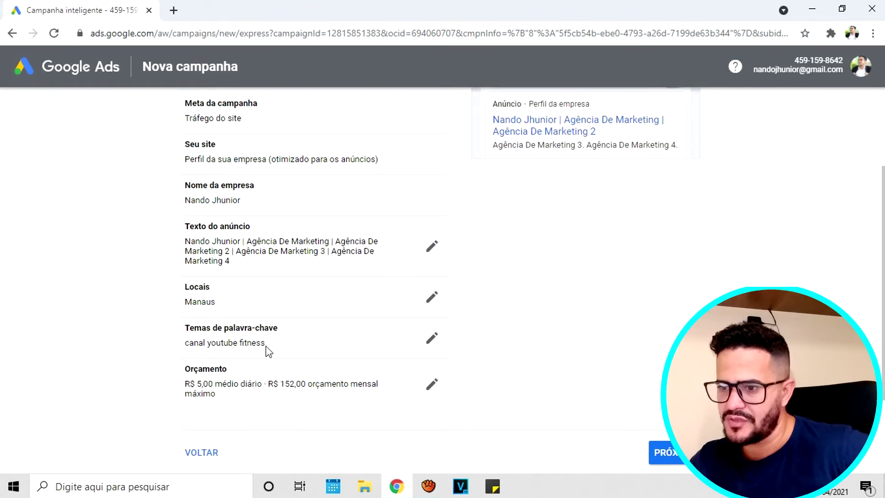
scroll(296, 353, down, 3)
scroll(316, 396, up, 6)
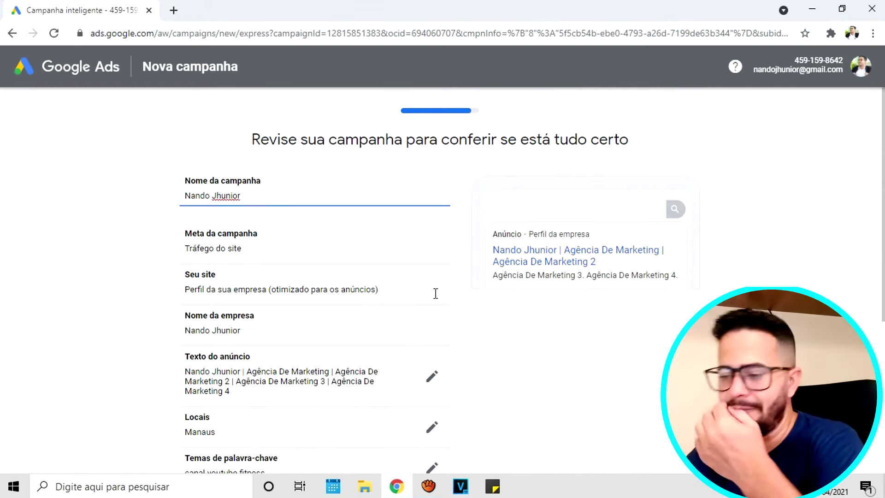
scroll(657, 300, down, 3)
scroll(657, 300, down, 2)
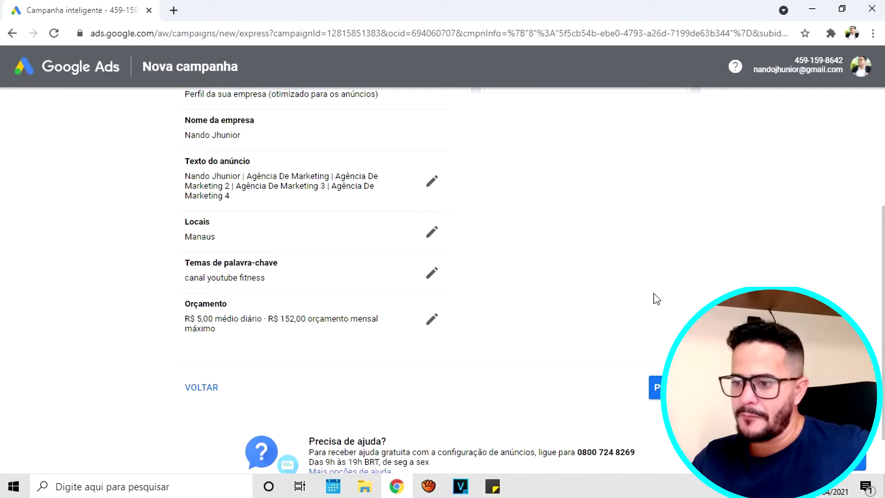
scroll(587, 343, up, 1)
scroll(584, 341, down, 1)
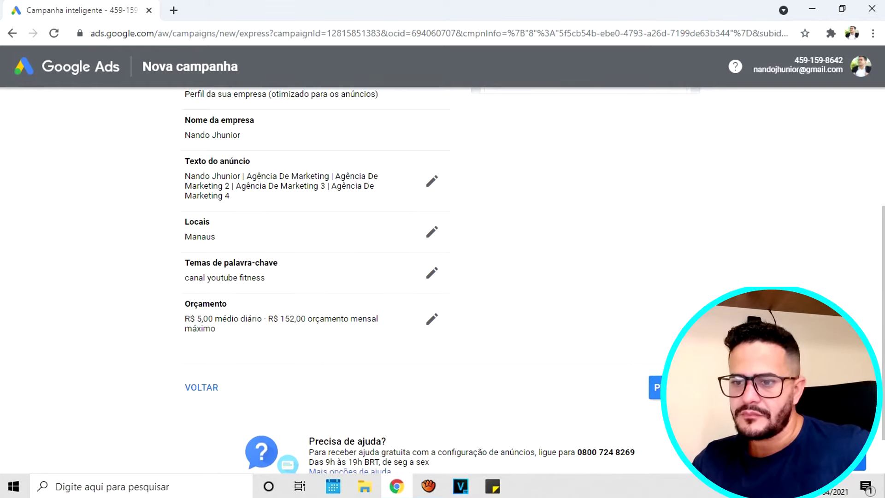
click(682, 387)
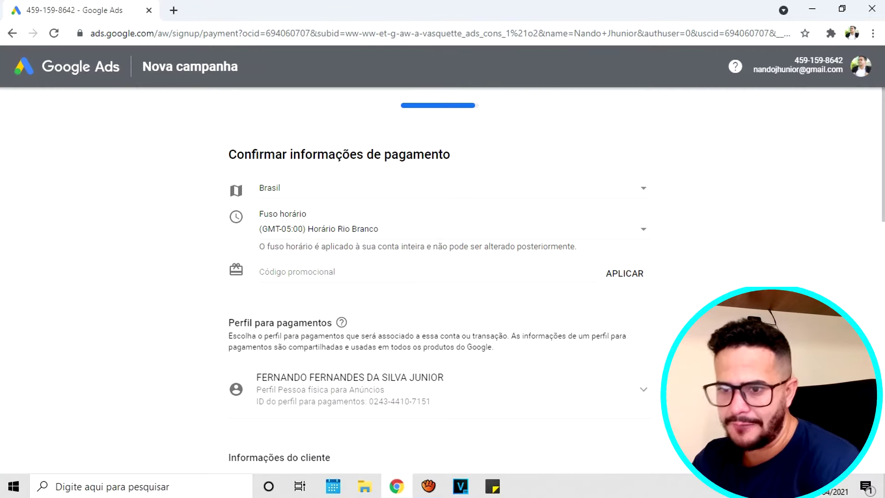
Examine the payment information: country, time zone, promotional code field, payments profile, customer details, billing mode and payment method
scroll(440, 274, down, 1)
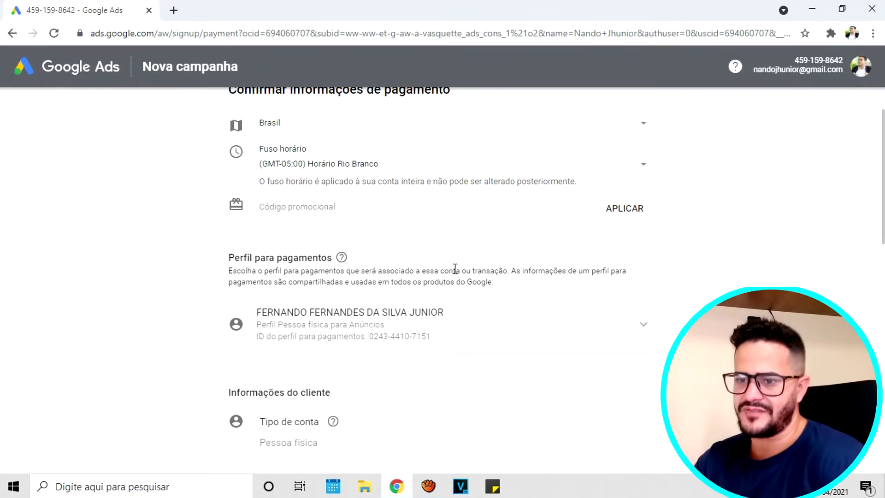
scroll(513, 293, down, 1)
scroll(343, 233, up, 2)
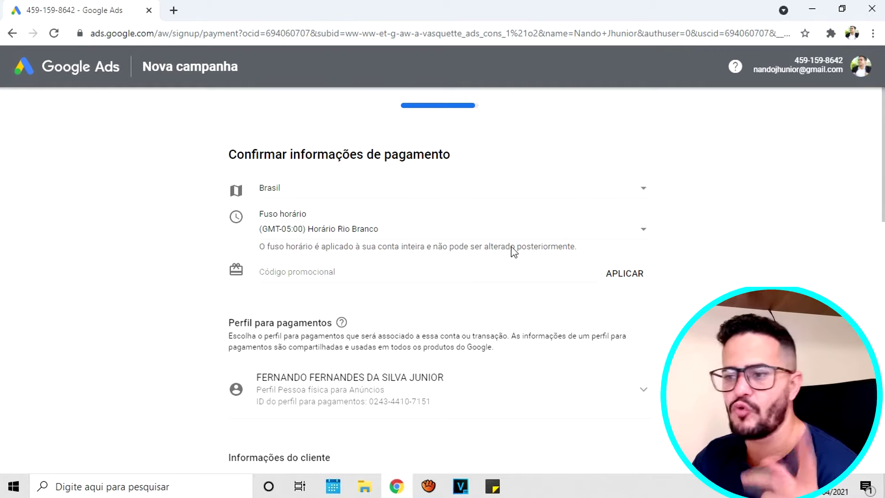
scroll(514, 251, down, 1)
click(326, 212)
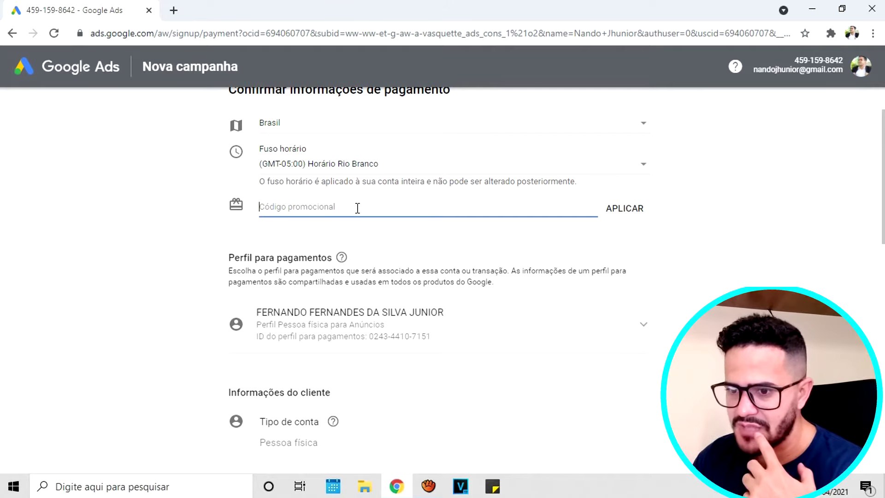
scroll(387, 207, down, 1)
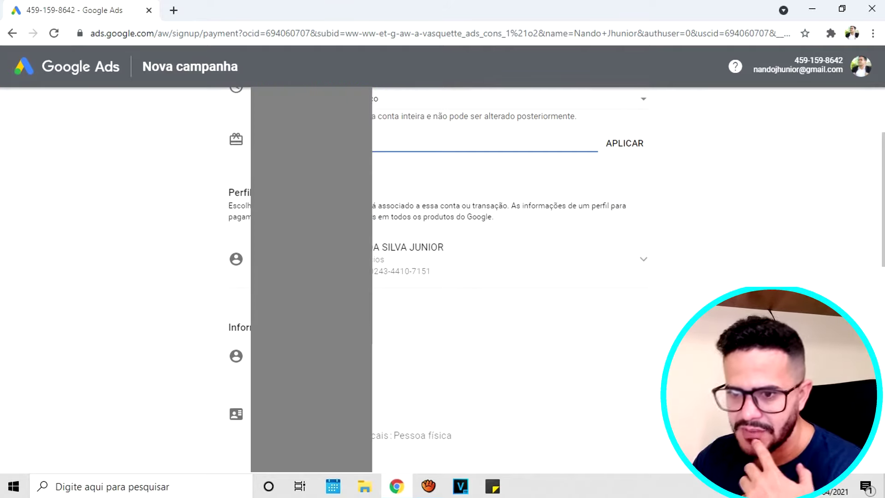
scroll(432, 244, down, 3)
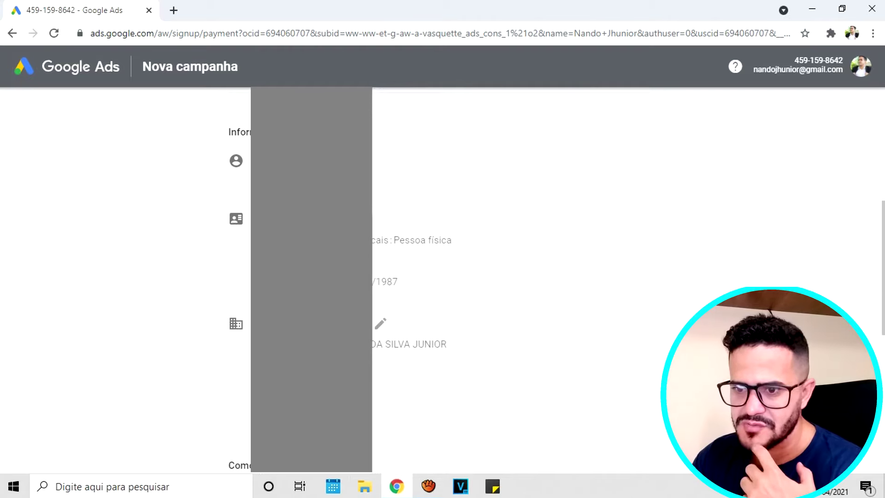
scroll(425, 197, down, 3)
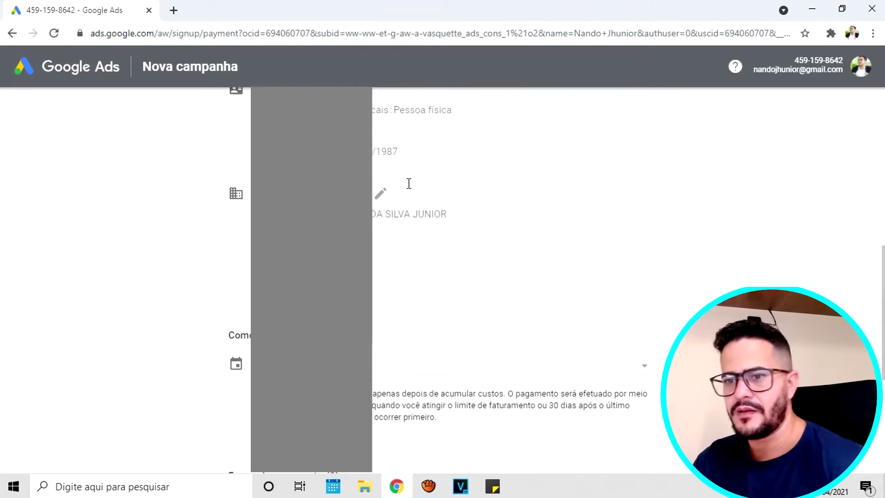
scroll(461, 177, down, 2)
scroll(464, 172, down, 1)
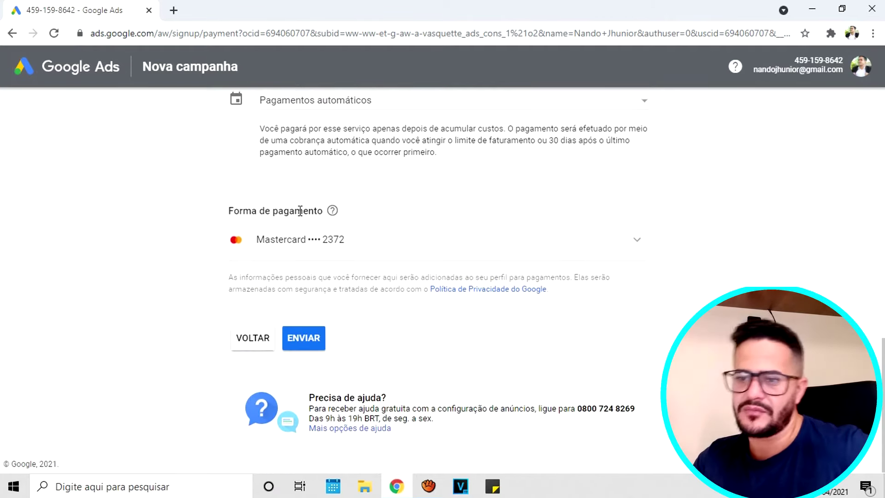
Keep the already selected Mastercard as the payment method, submit the payment information and accept the smart campaign terms
click(306, 342)
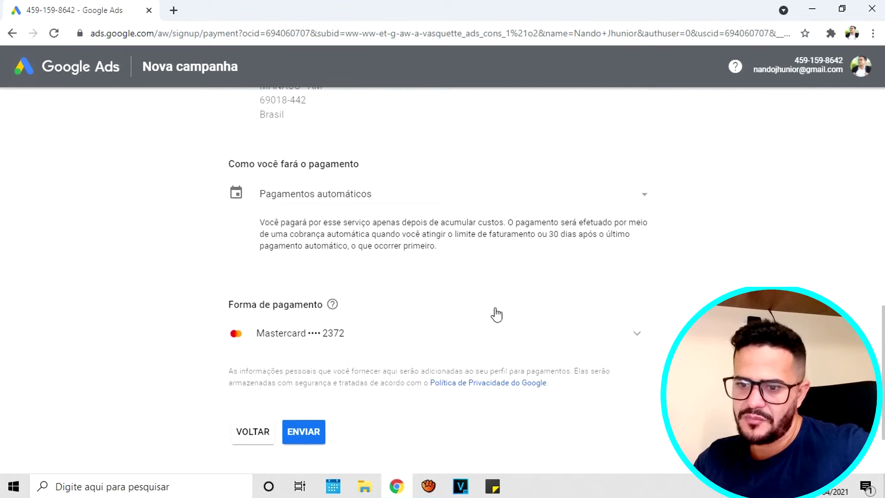
click(637, 252)
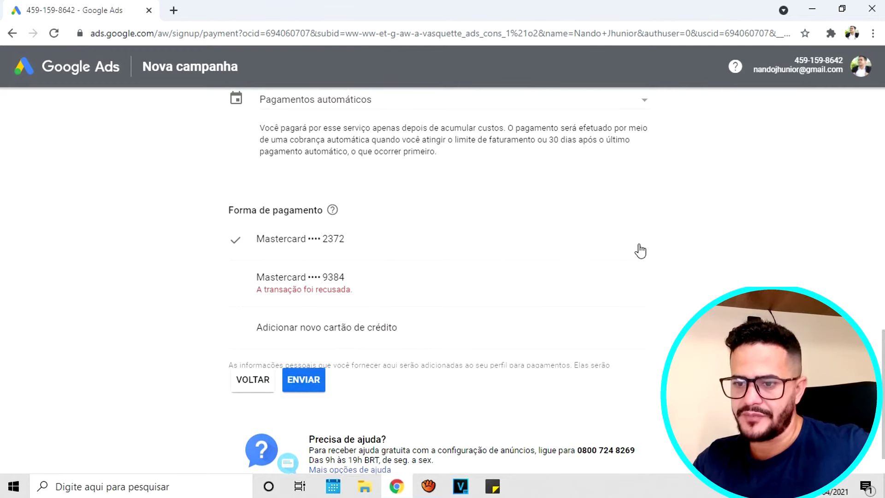
click(590, 251)
scroll(298, 357, up, 1)
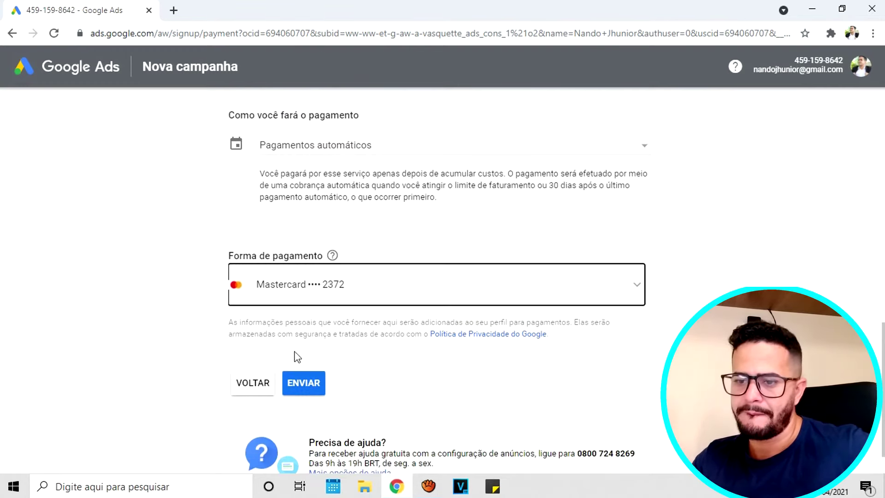
click(304, 385)
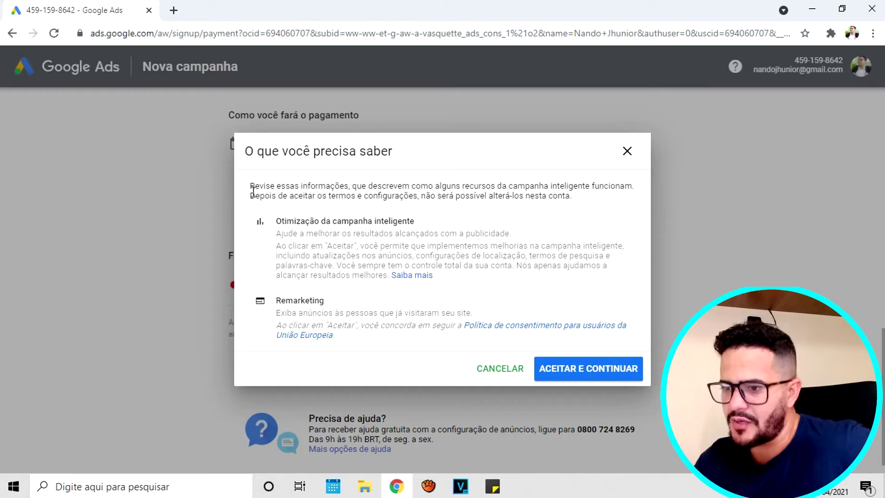
click(589, 374)
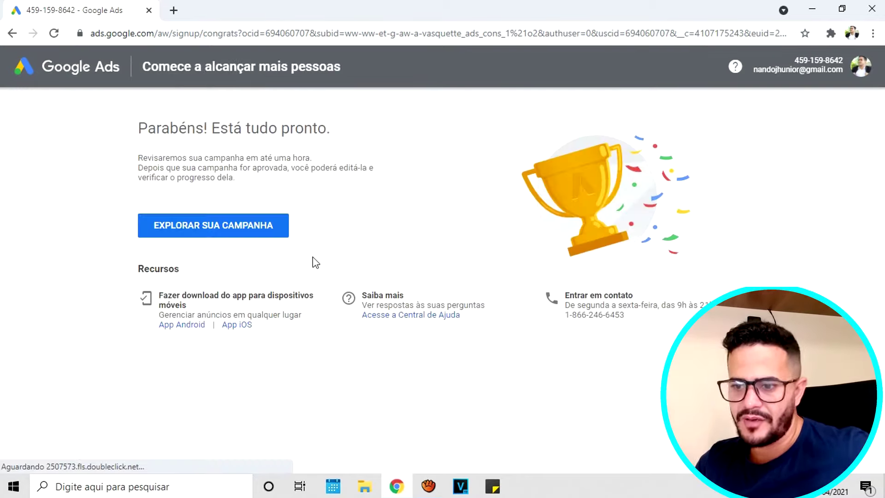
Open the submitted campaign's dashboard and switch the account to Expert mode (modo Especialista)
click(264, 231)
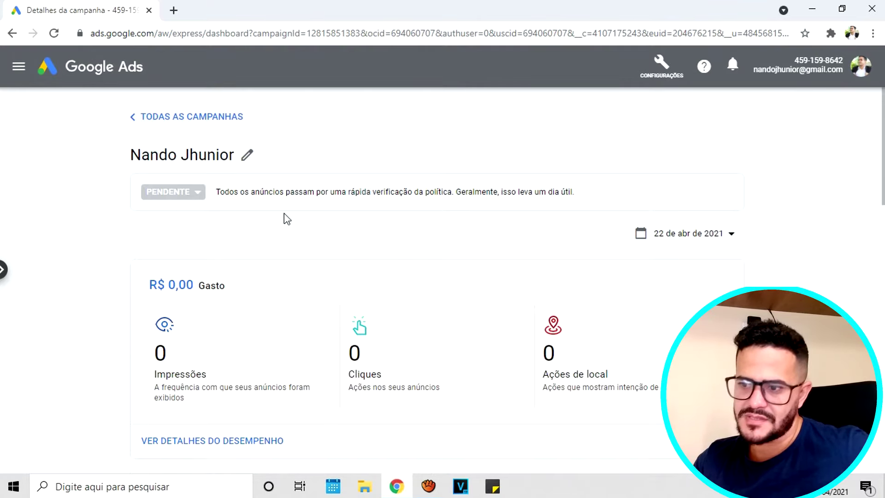
click(3, 269)
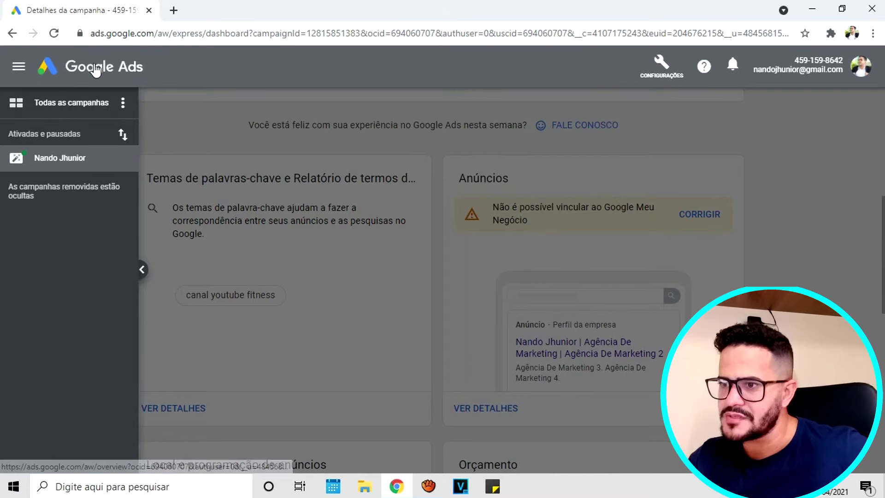
click(657, 76)
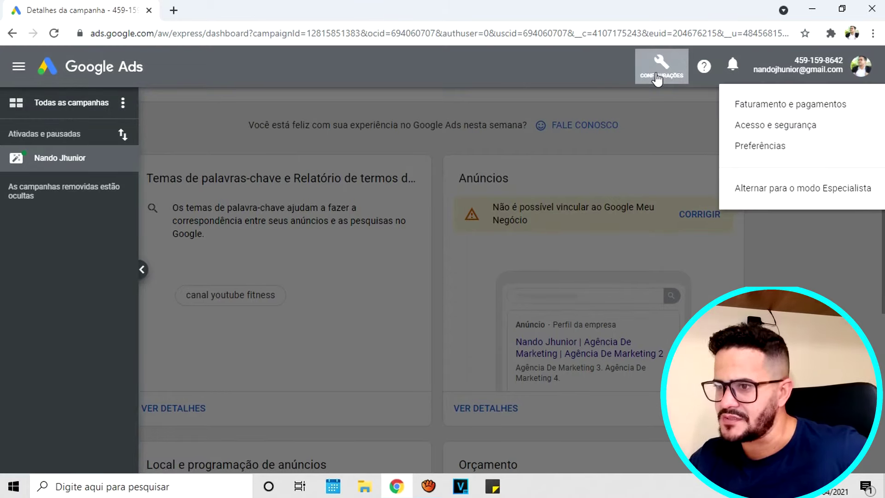
click(800, 256)
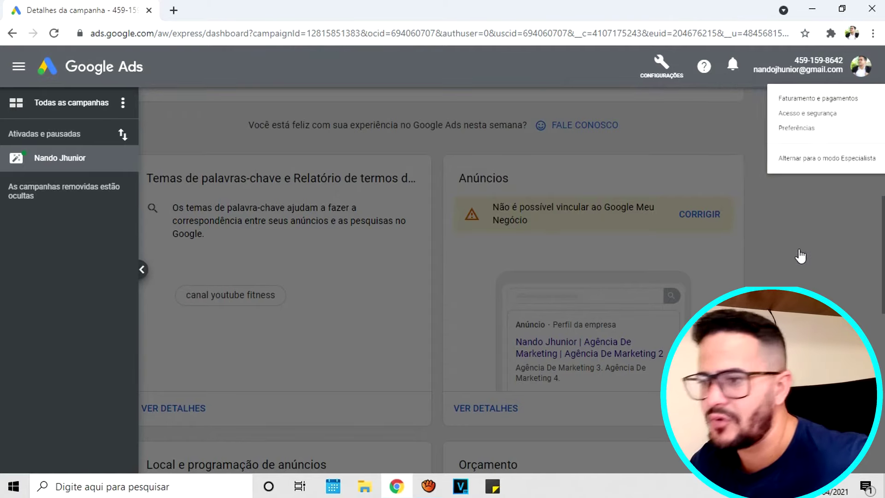
click(660, 72)
click(768, 194)
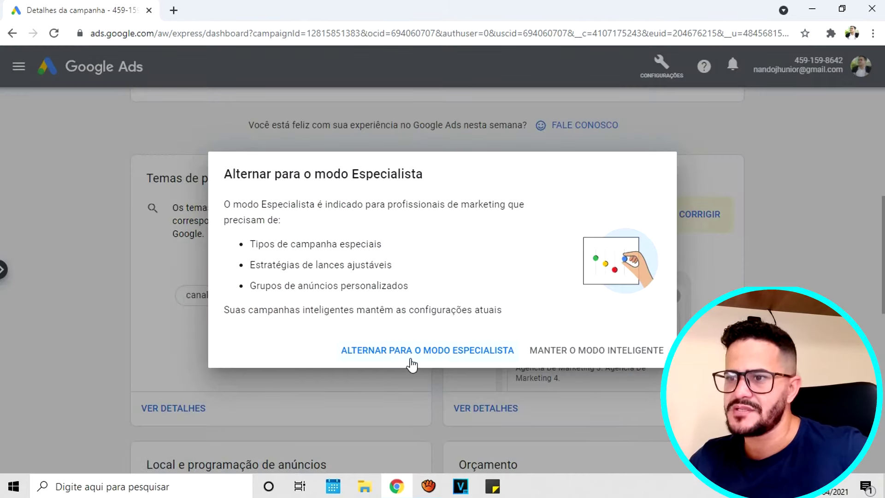
click(395, 358)
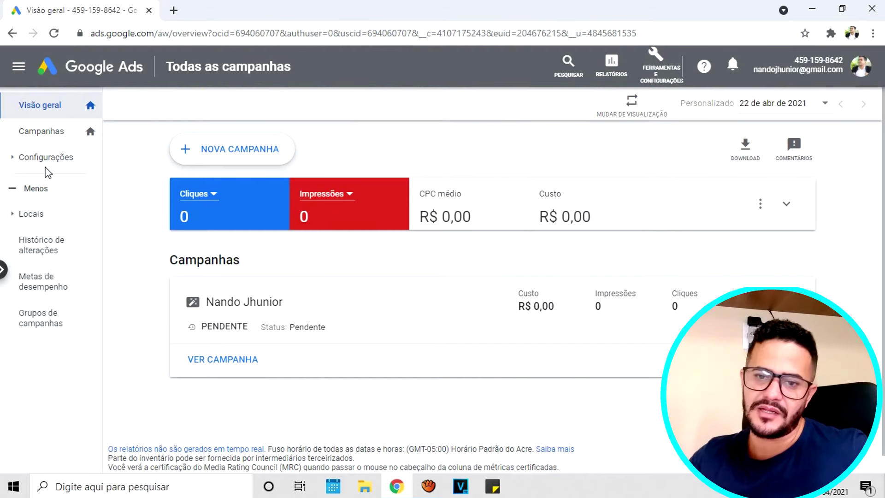
Pause the new smart campaign in the account's campaign list
click(44, 133)
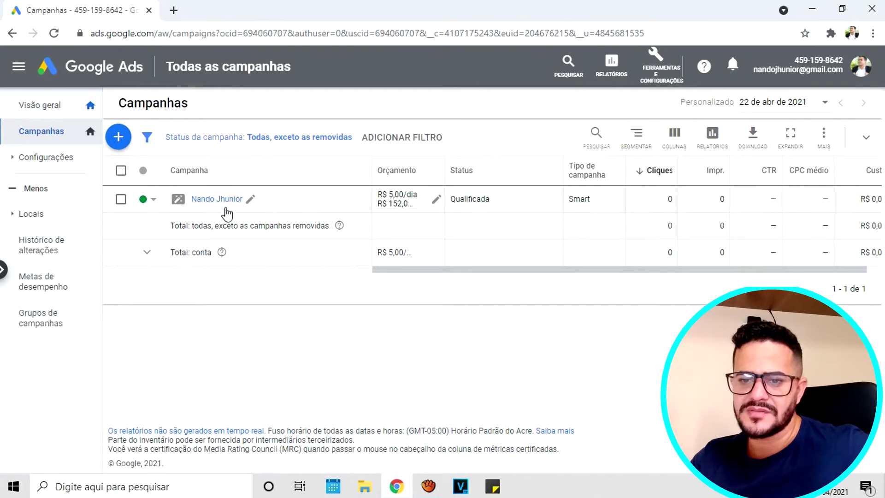
click(154, 203)
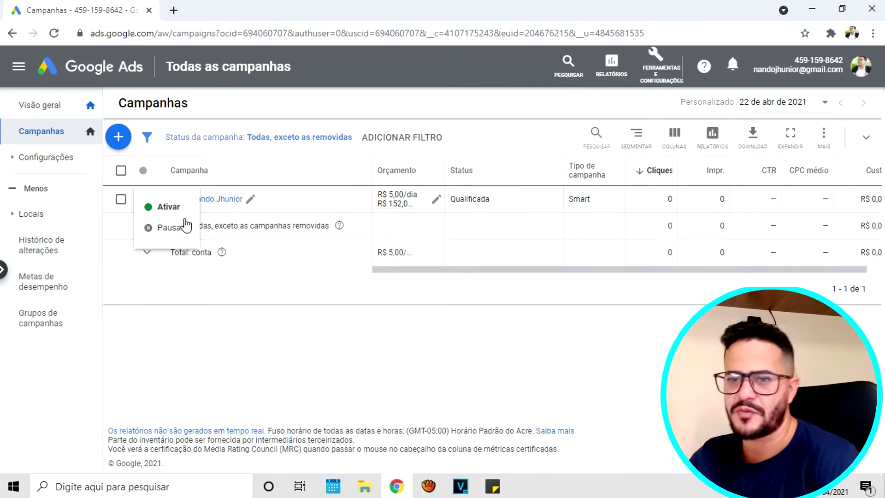
click(171, 229)
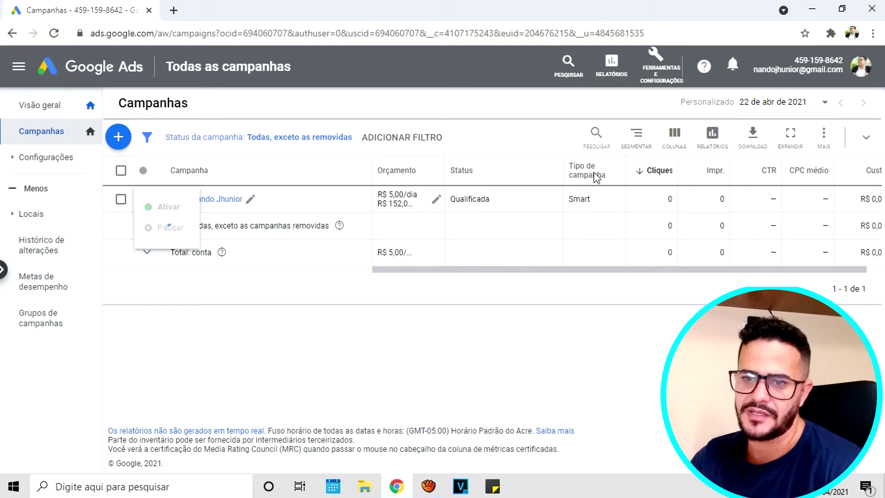
click(118, 143)
click(130, 141)
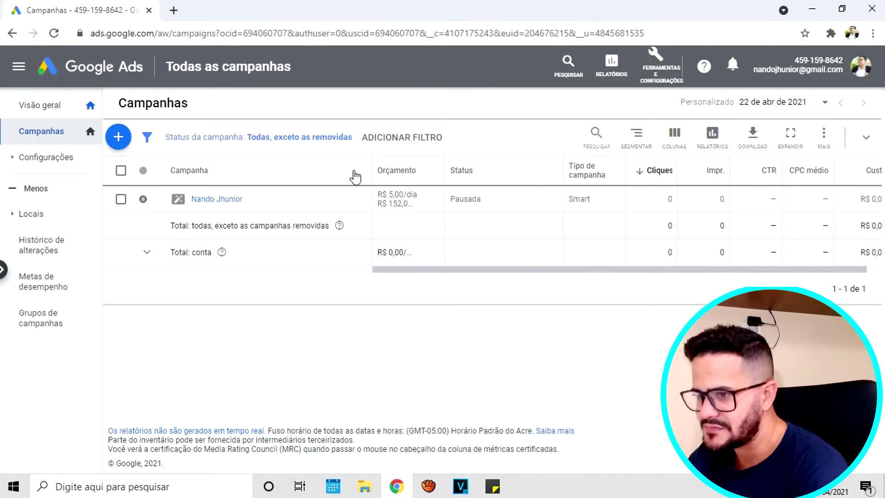
Look through the Google Ads accounts linked to this login, comparing them with the current account's ID, and close the list
click(865, 70)
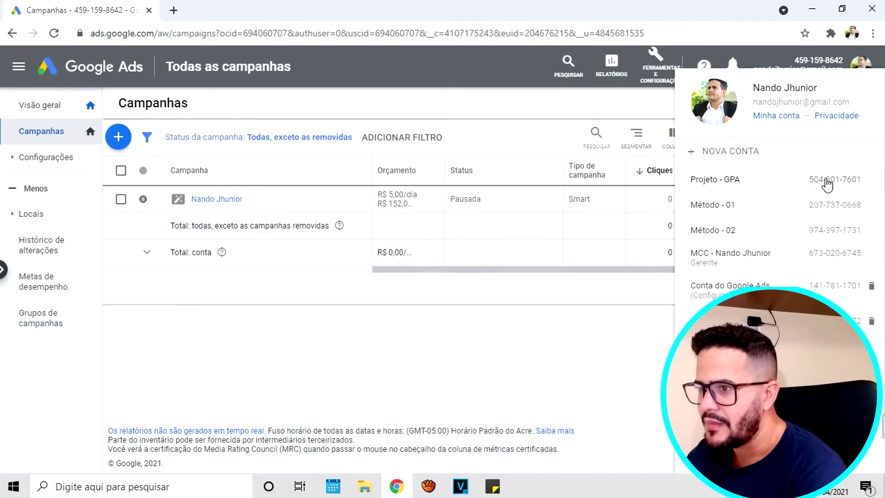
click(793, 56)
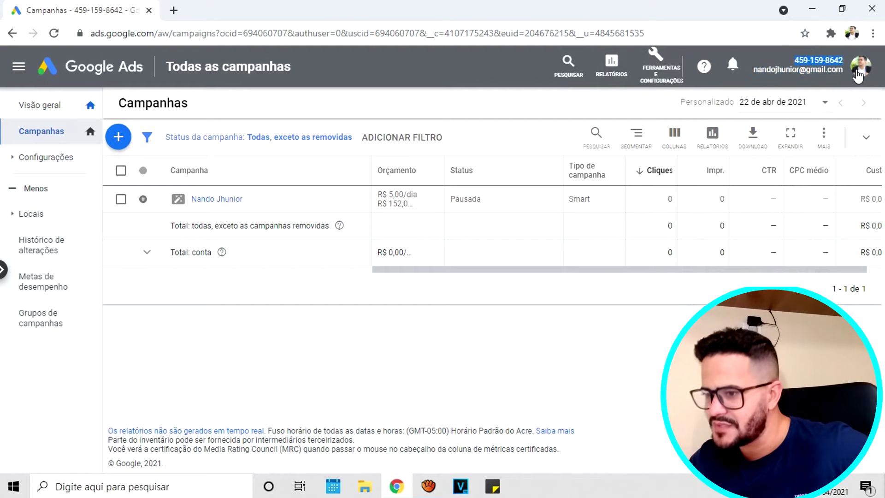
click(858, 76)
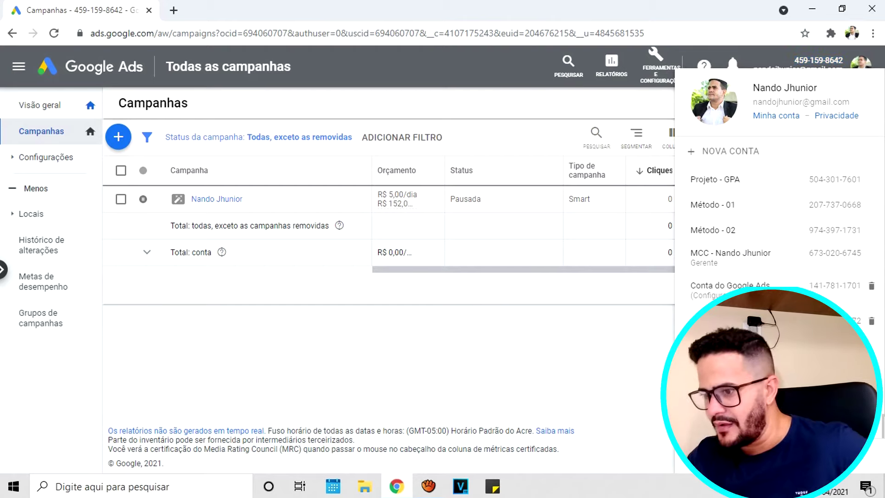
scroll(779, 207, down, 1)
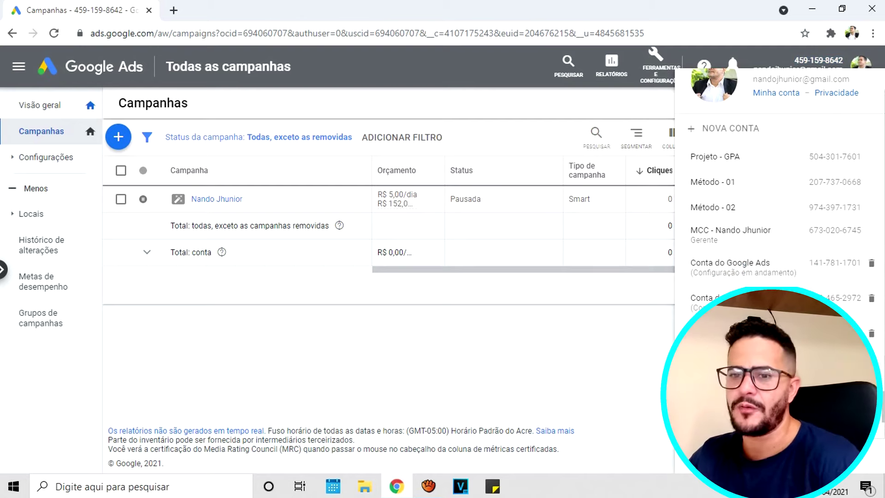
click(483, 361)
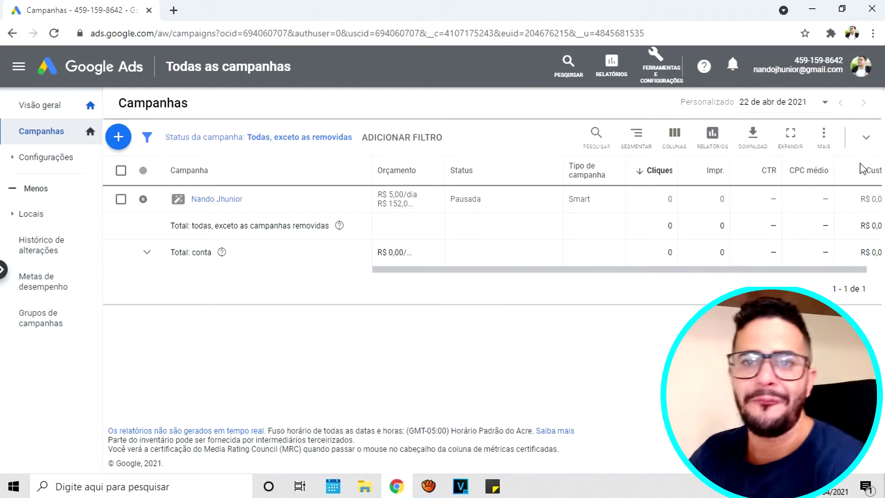